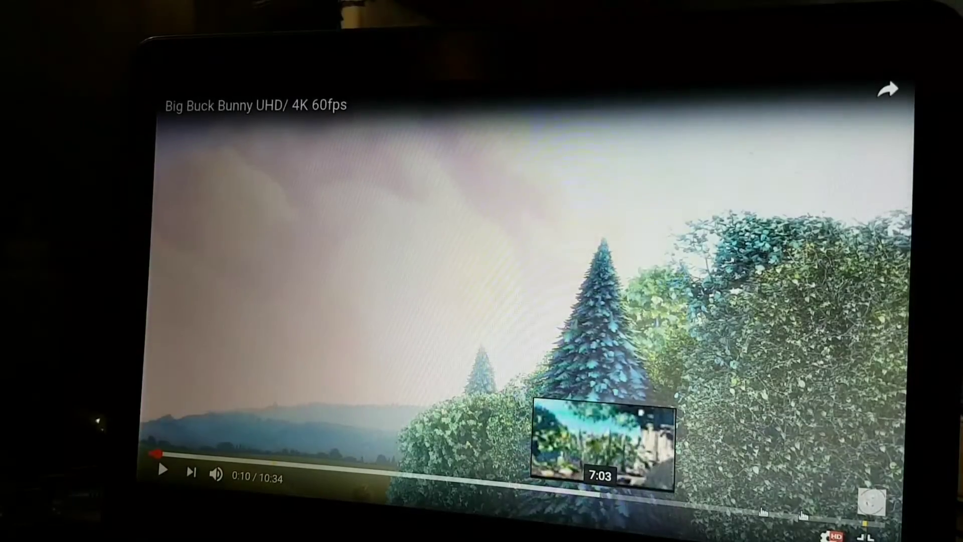
- Change Big Buck Bunny's playback quality from Auto to 720p60
click(830, 536)
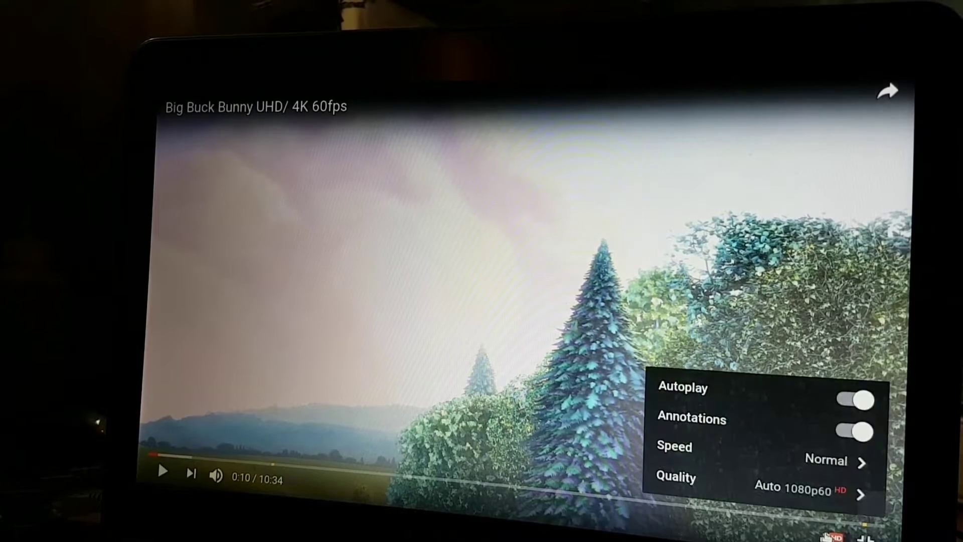
click(789, 497)
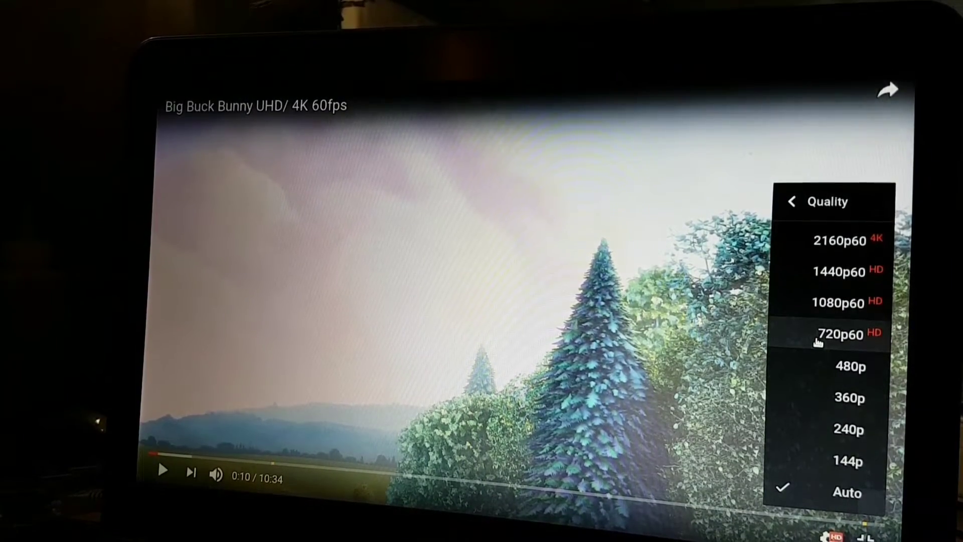
click(820, 338)
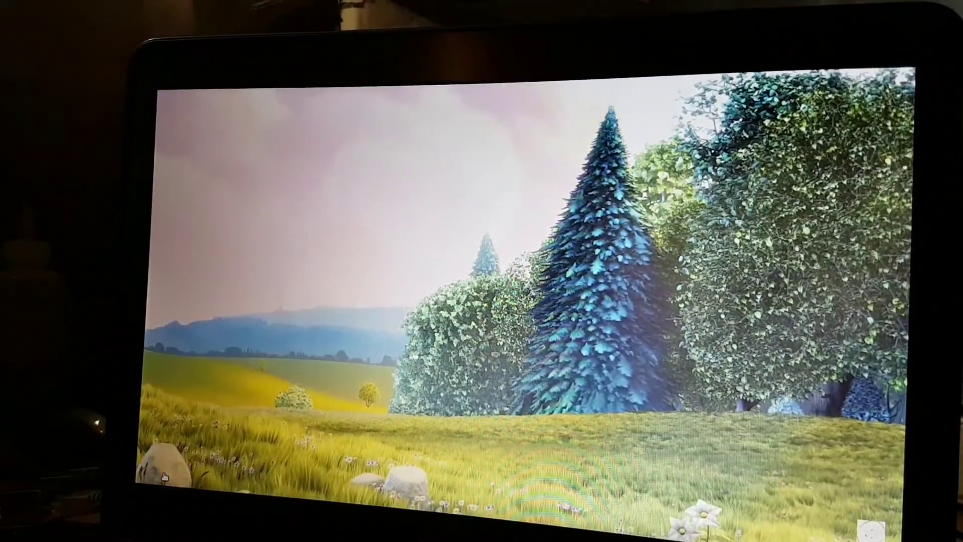
mouse_move(838, 521)
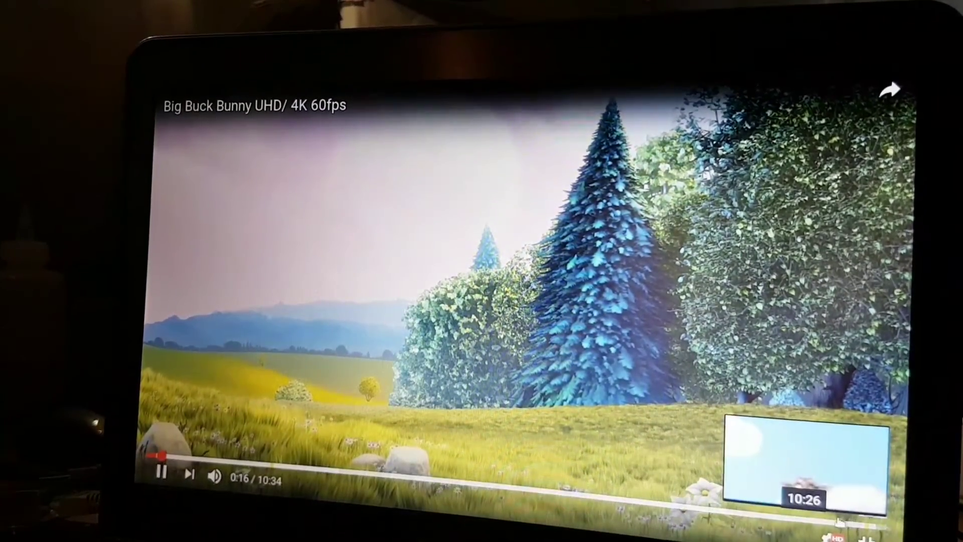
- Set the Big Buck Bunny video quality to 480p in the player settings
click(830, 536)
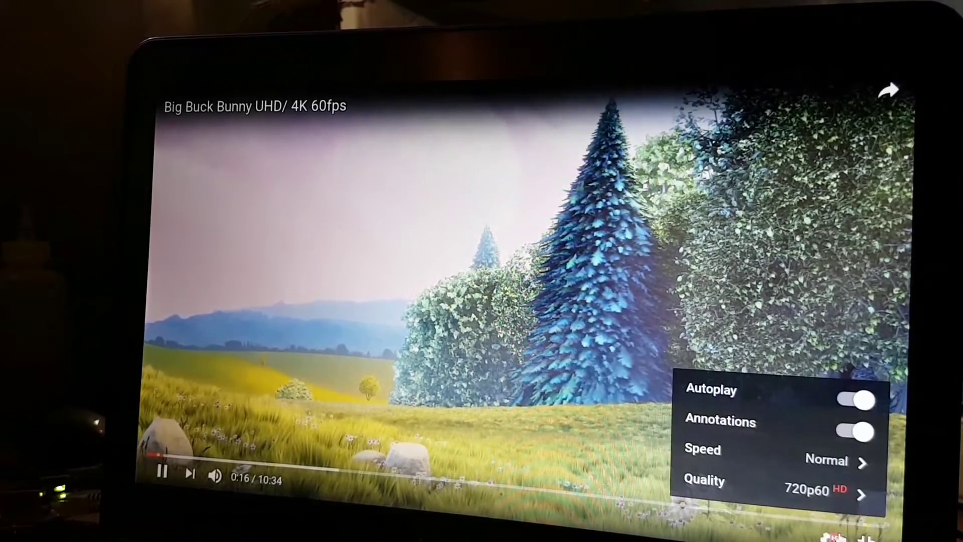
click(827, 496)
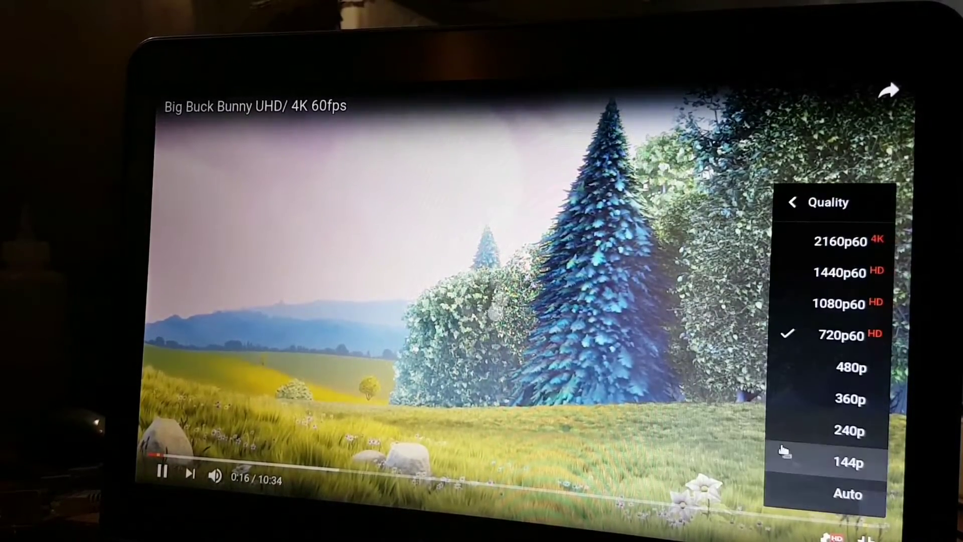
click(831, 368)
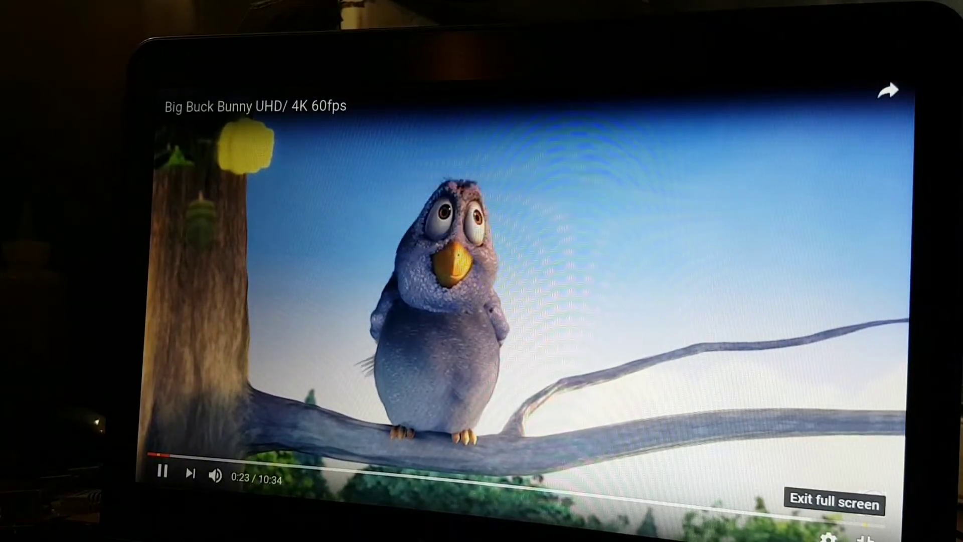
- Exit full screen and confirm the video quality is still 480p
click(865, 535)
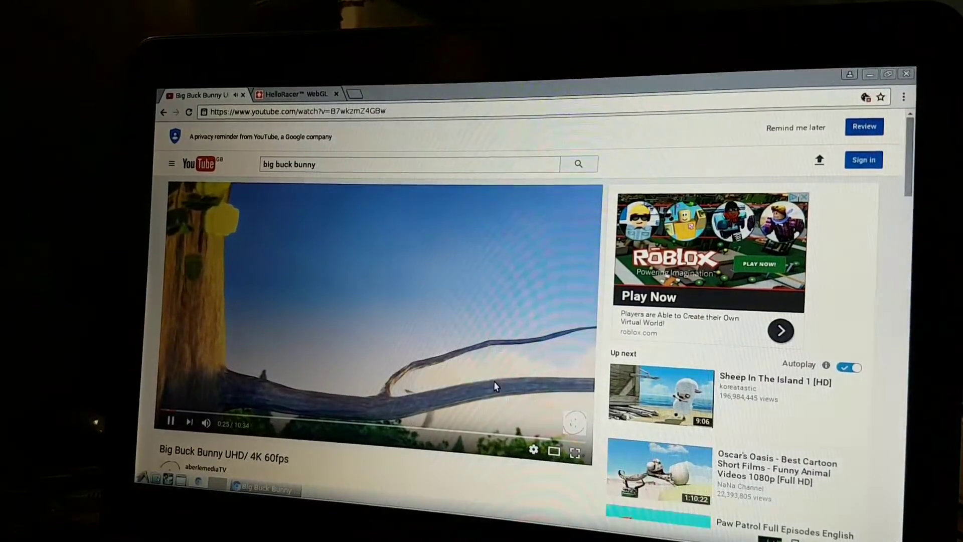
click(533, 450)
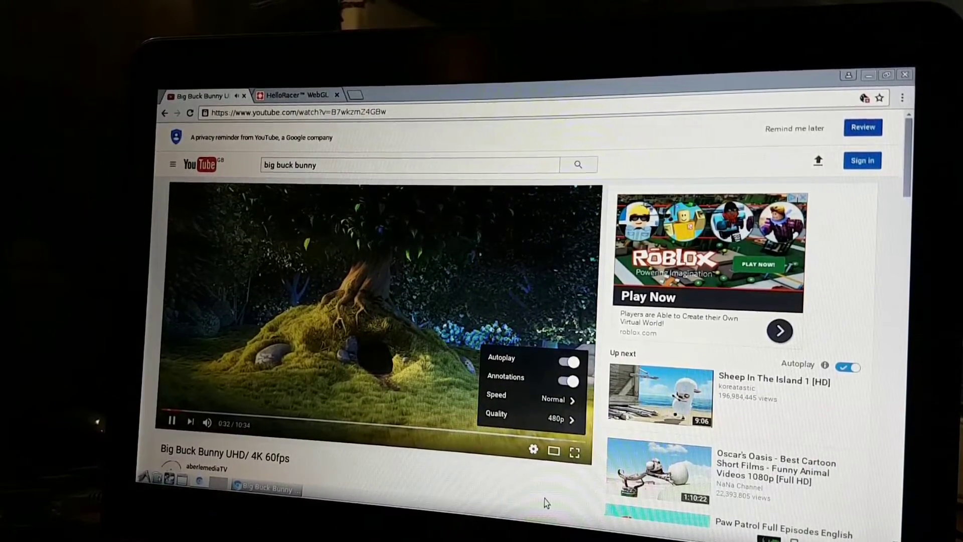
click(529, 479)
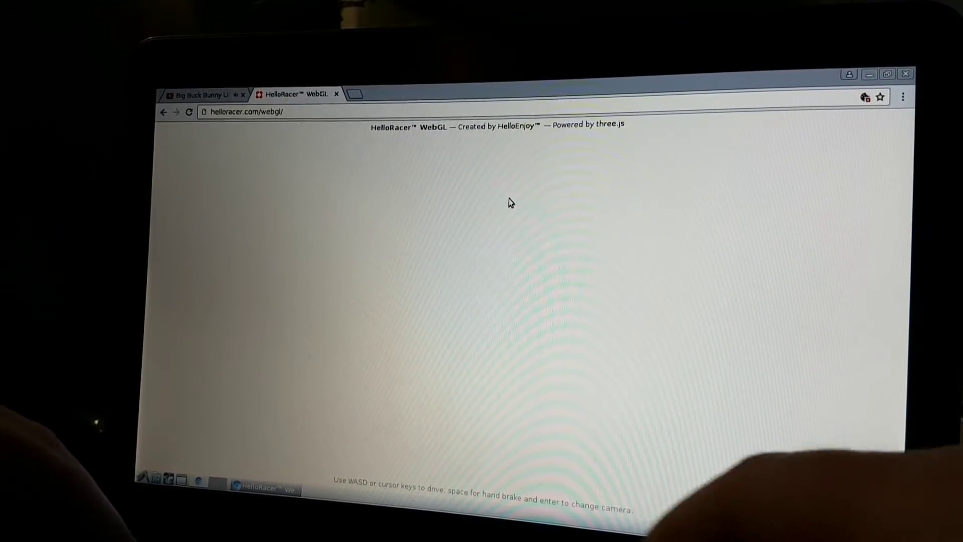
- Open the developer console on the HelloRacer WebGL demo page
key(ctrl+shift+j)
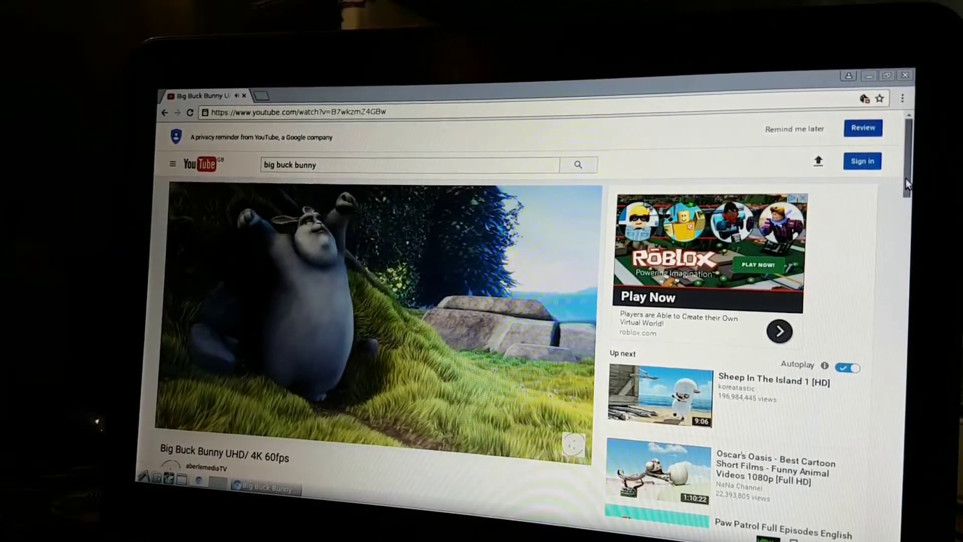
mouse_move(906, 178)
mouse_down()
mouse_move(905, 271)
mouse_move(909, 155)
mouse_up()
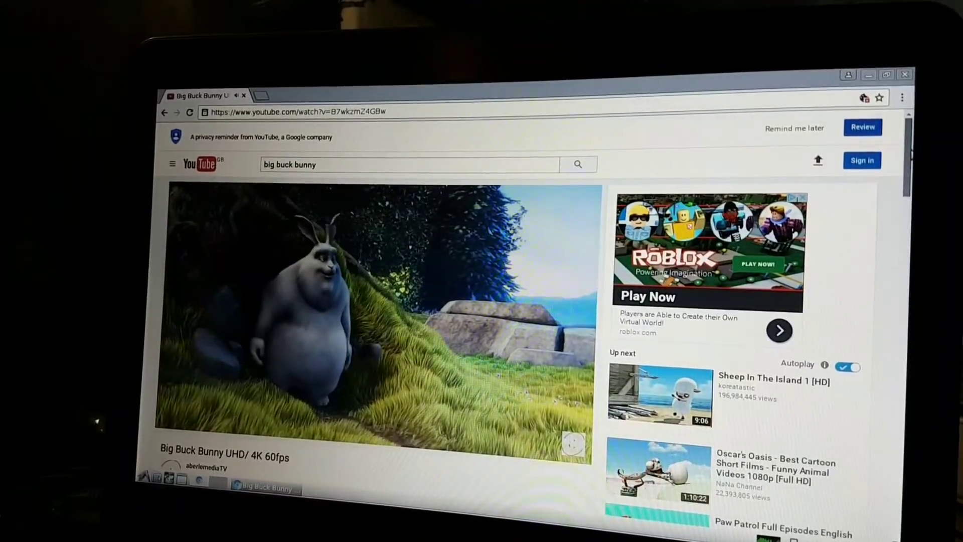